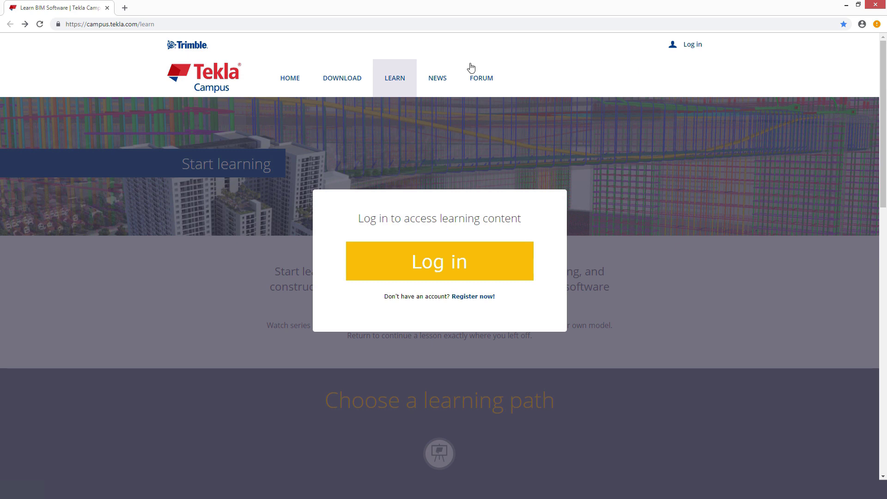
- Start a new Trimble Identity registration and enter the user's first name, last name and e-mail address
left_click(167, 24)
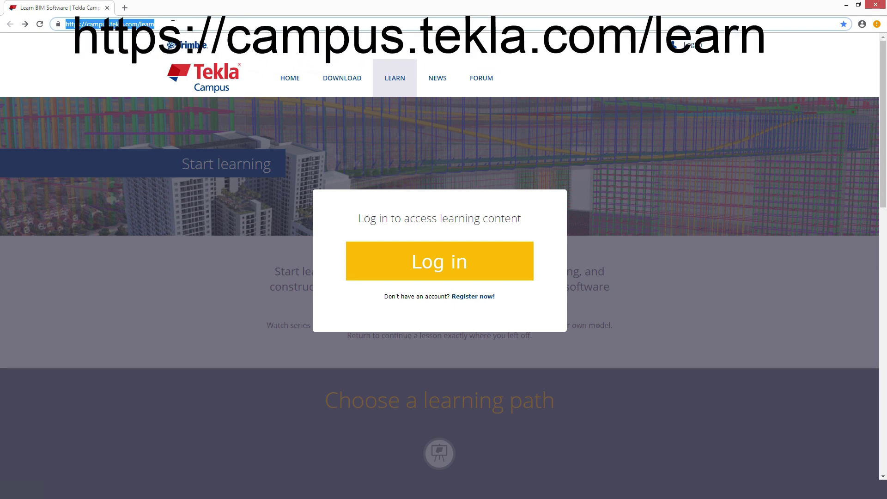
left_click(466, 283)
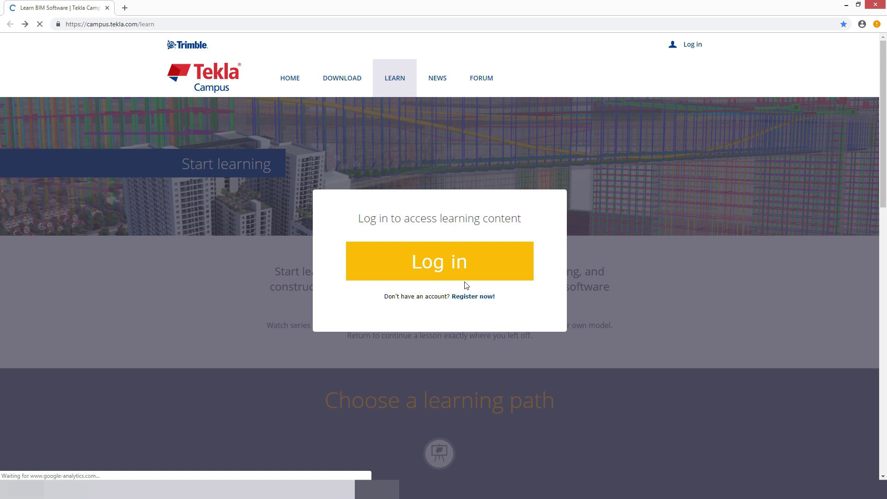
type("Frenchman")
key("Tab")
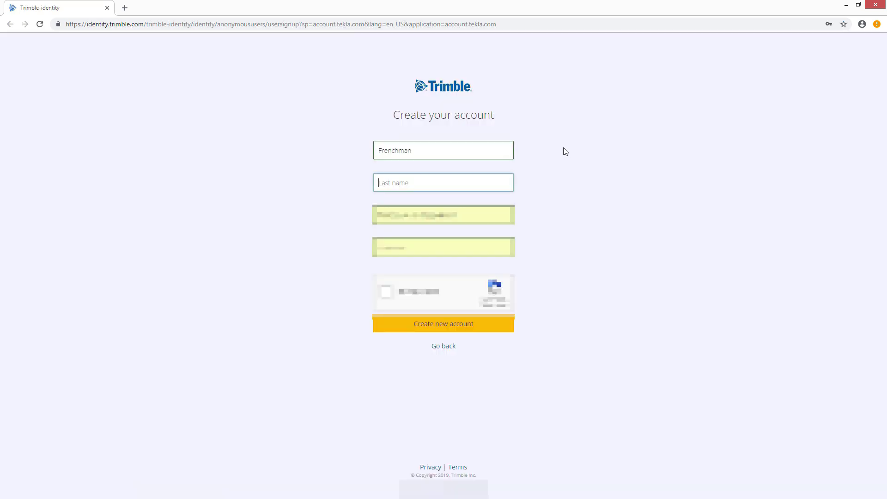
type("the Rooftop")
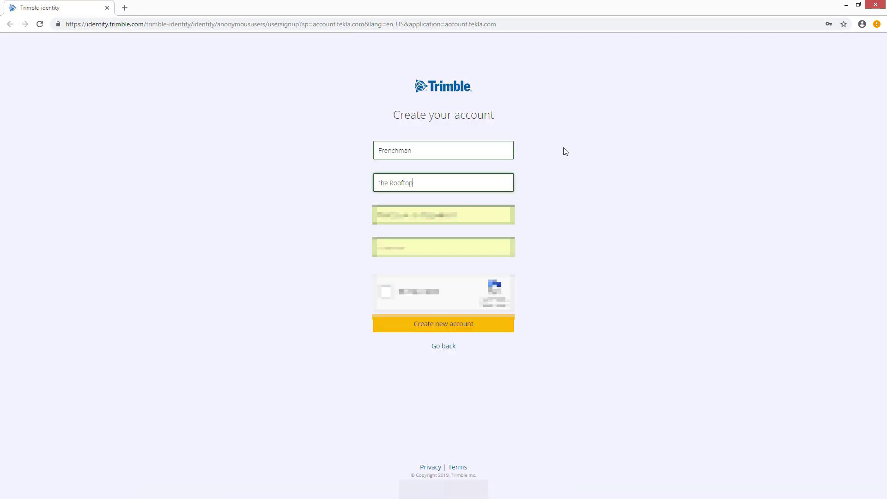
key("Tab")
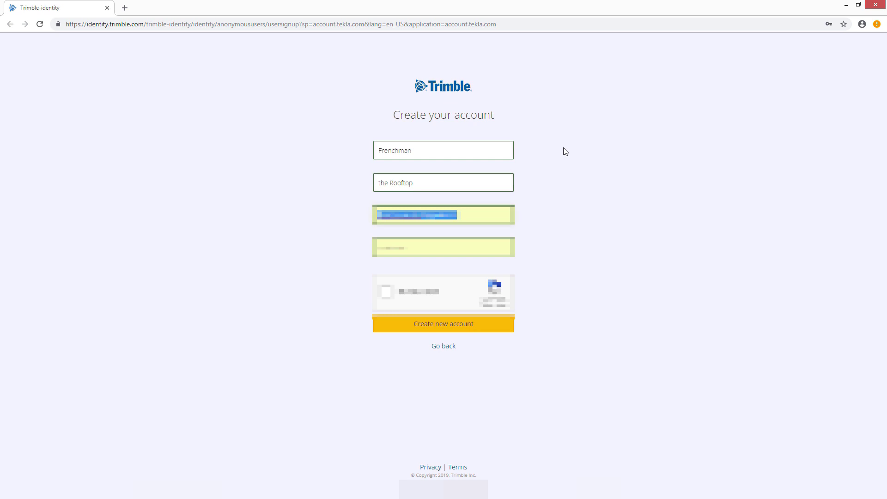
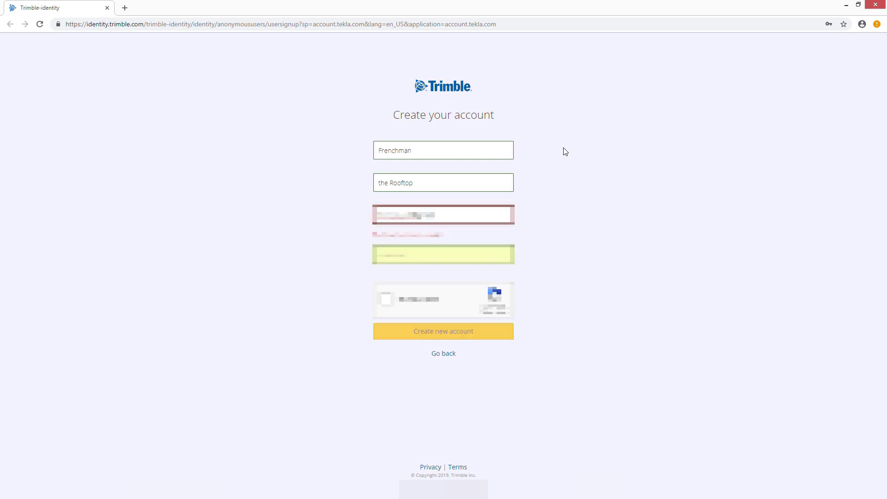
- Pass the reCAPTCHA by marking the hill tiles, then submit the new account
left_click(385, 293)
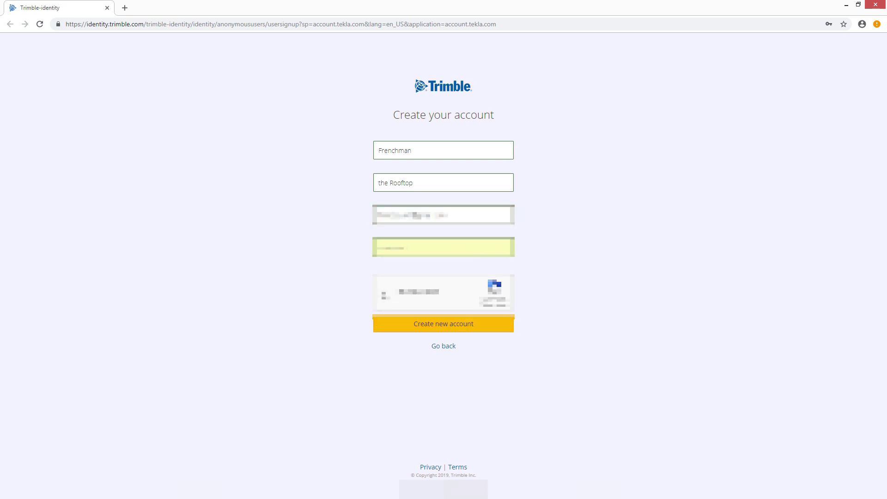
left_click(550, 245)
left_click(489, 305)
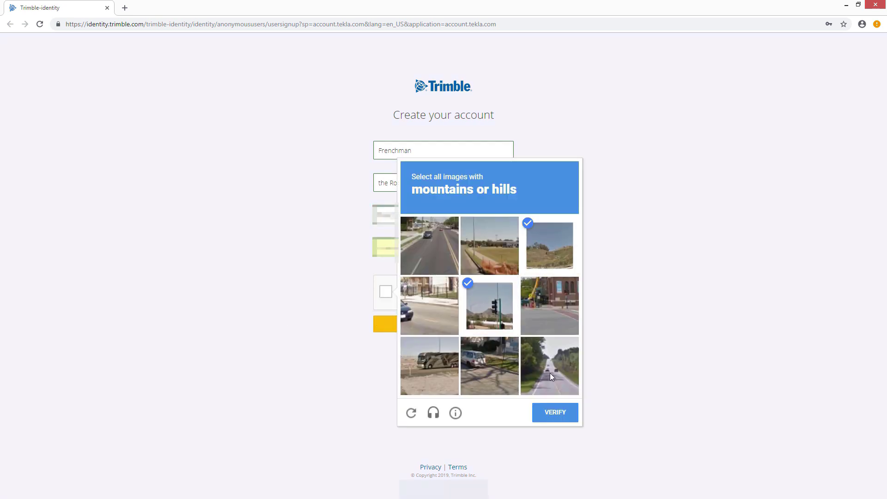
left_click(550, 374)
left_click(557, 416)
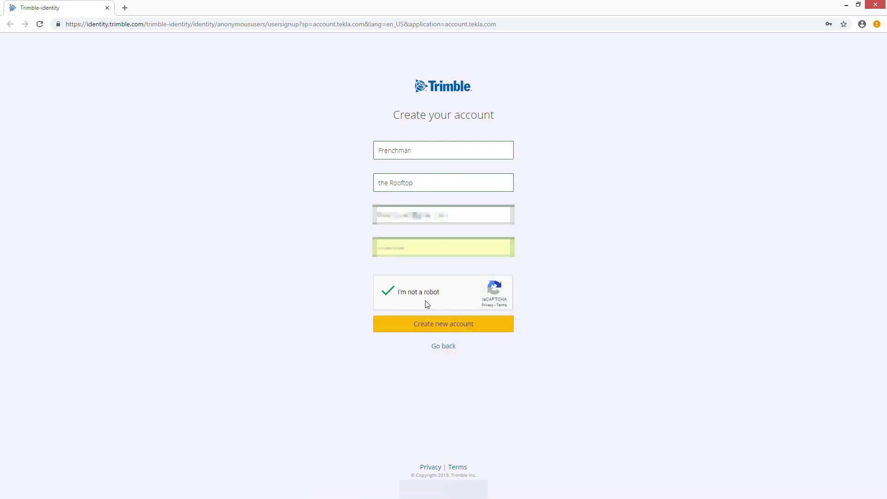
left_click(447, 325)
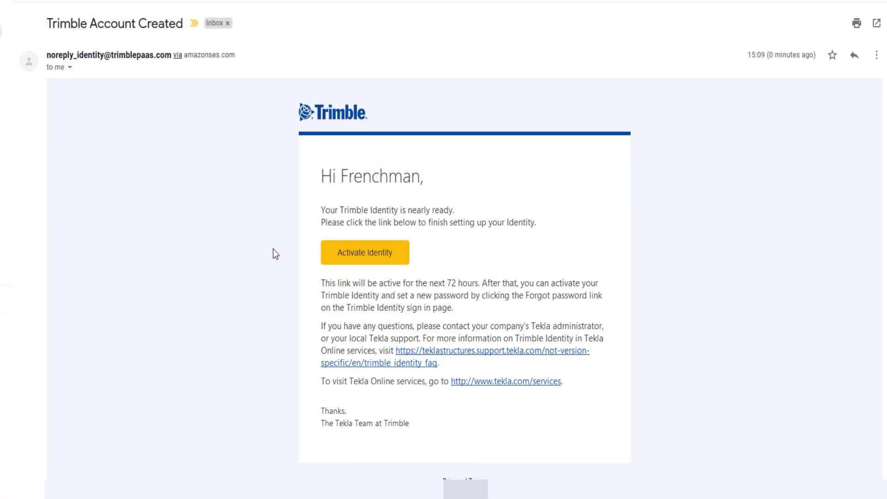
- Follow the Activate Identity link in the Trimble confirmation e-mail in Gmail
scroll(273, 252, "down", 3)
scroll(252, 192, "up", 2)
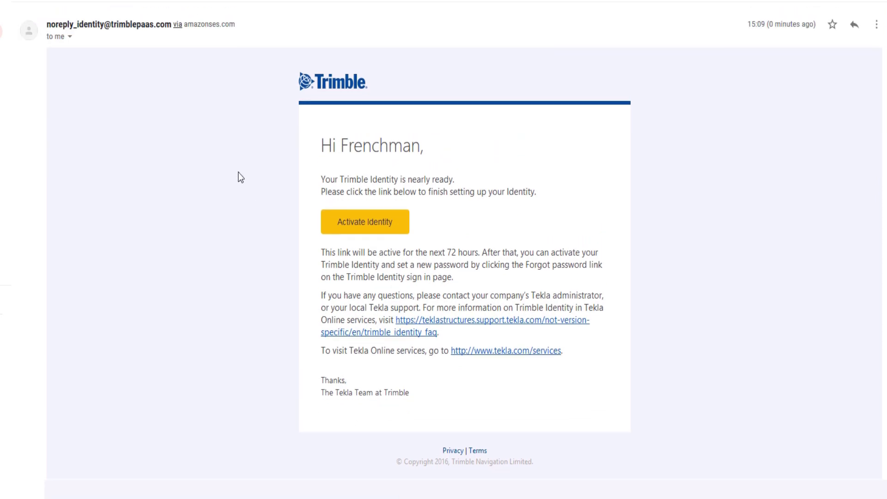
scroll(240, 177, "down", 2)
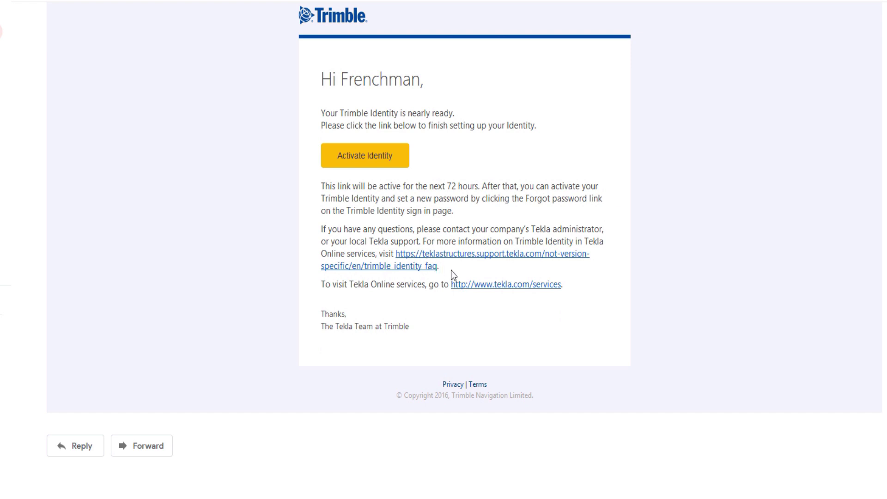
left_click_drag(451, 272, 402, 254)
left_click(567, 274)
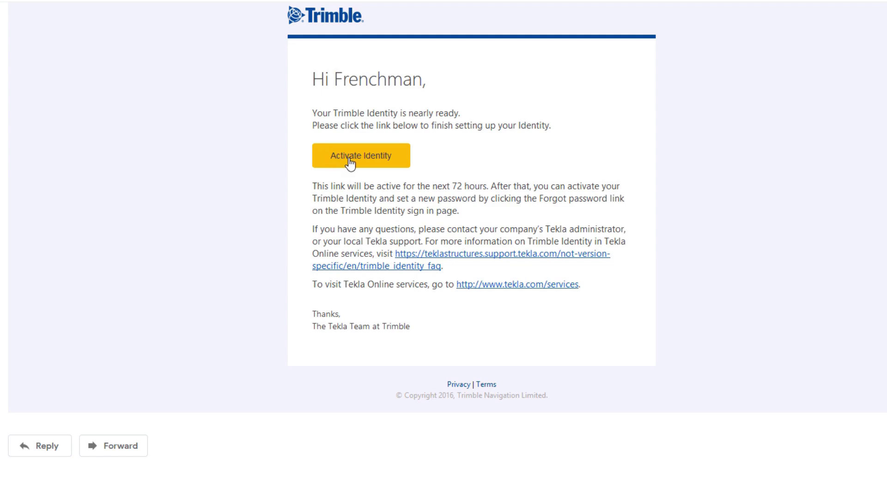
right_click(350, 161)
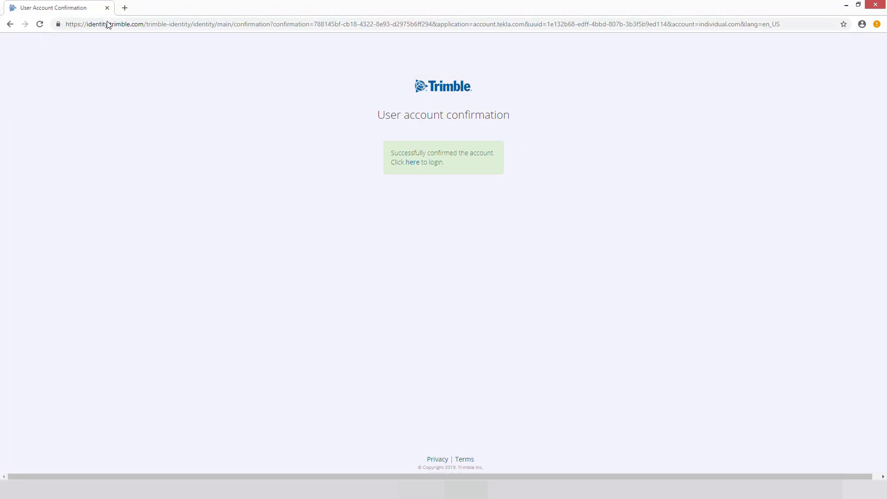
- Sign in with the new account, accept the Privacy policy and Terms and conditions, and save the profile
left_click(412, 164)
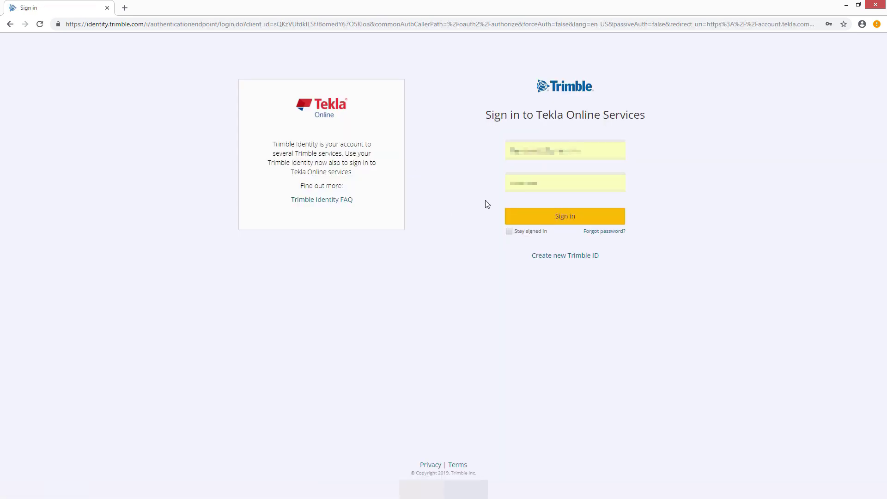
left_click(545, 221)
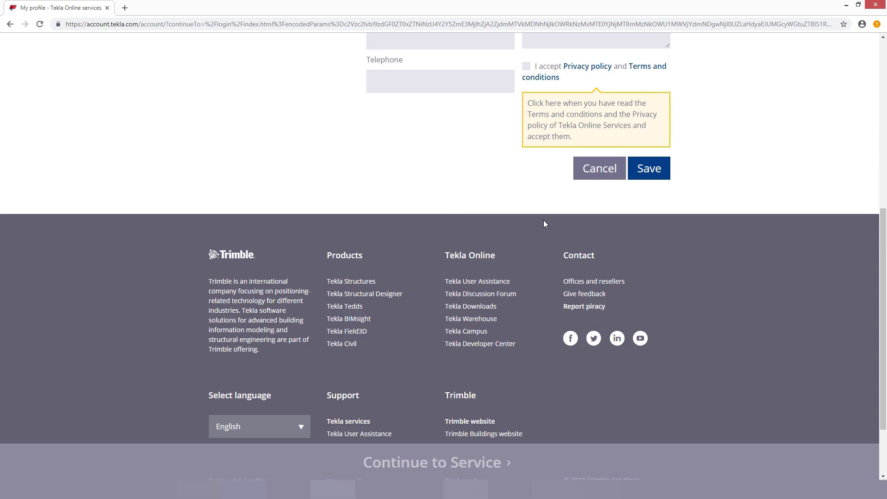
scroll(536, 203, "up", 2)
left_click(527, 176)
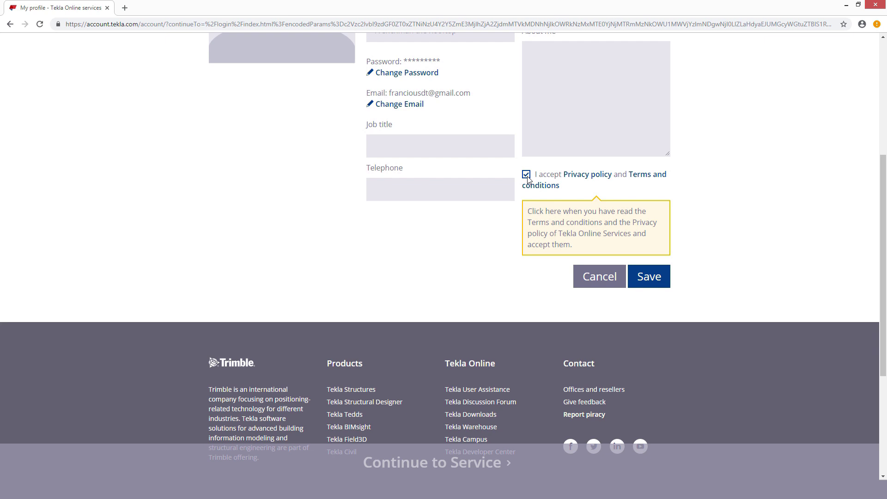
left_click(658, 275)
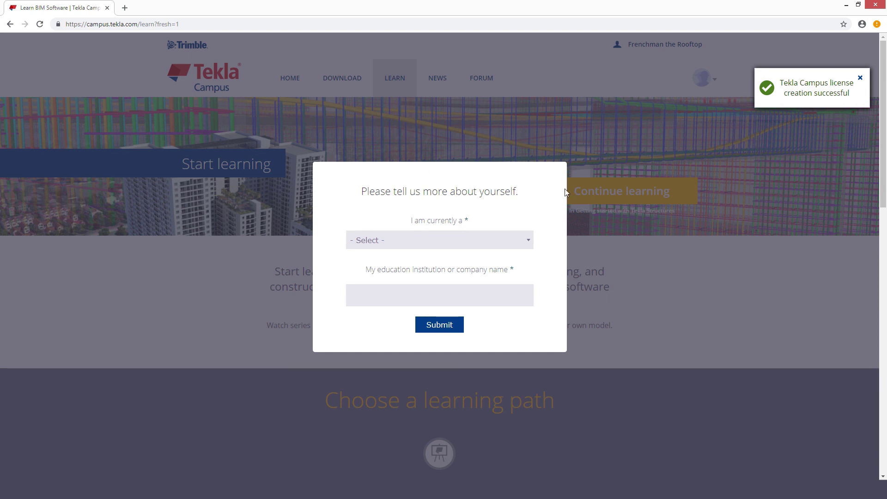
- Submit the profile as Educator, discipline Structural Engineering, institution 'Private'
left_click(484, 240)
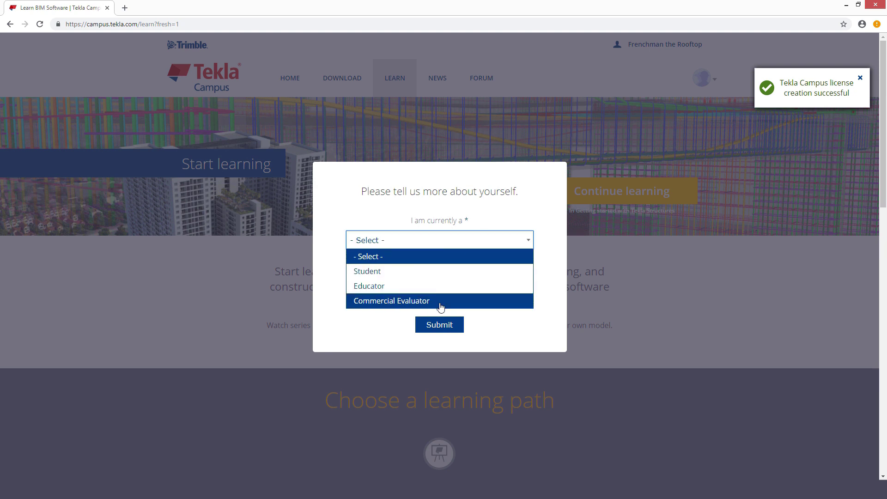
left_click(369, 285)
left_click(505, 291)
left_click(390, 336)
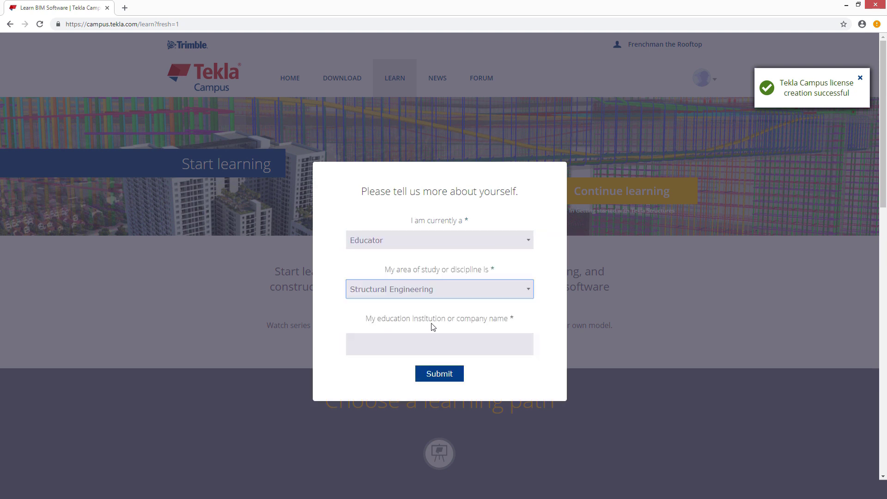
left_click(446, 344)
type("Private")
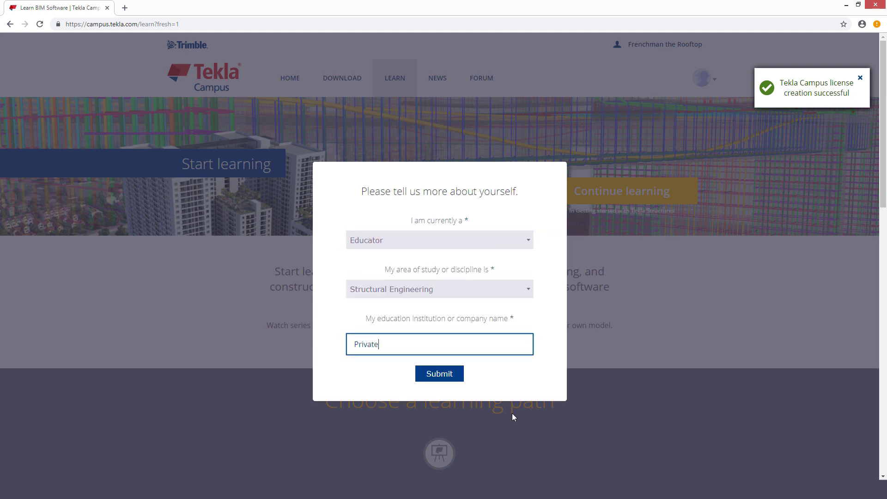
left_click(461, 374)
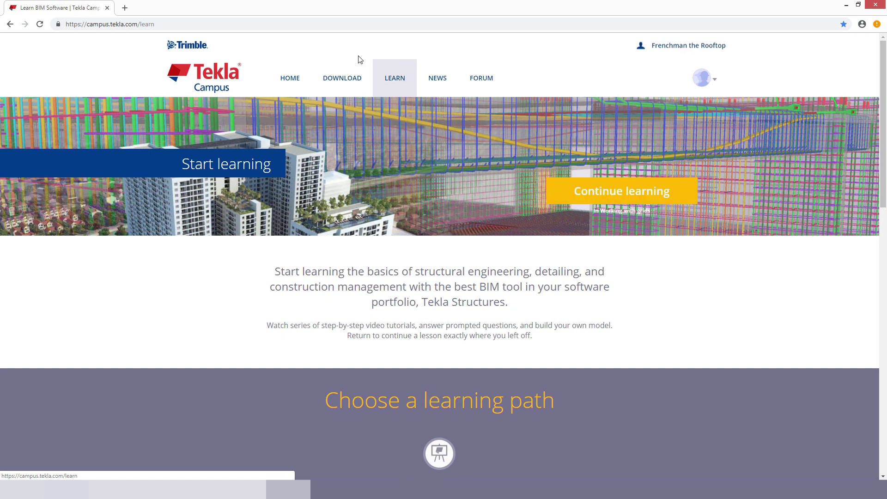
- On the Download page, accept the usage terms and download Tekla Structures Learning 2018i
left_click(348, 88)
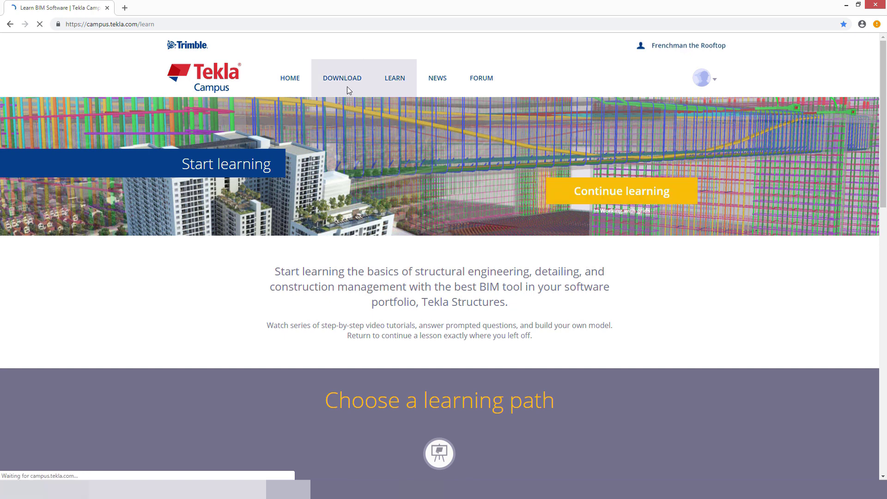
scroll(202, 265, "down", 2)
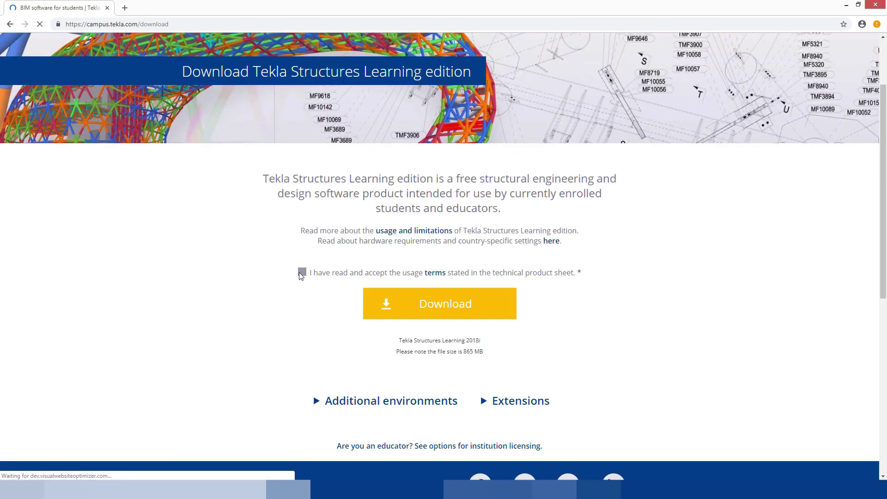
left_click(303, 272)
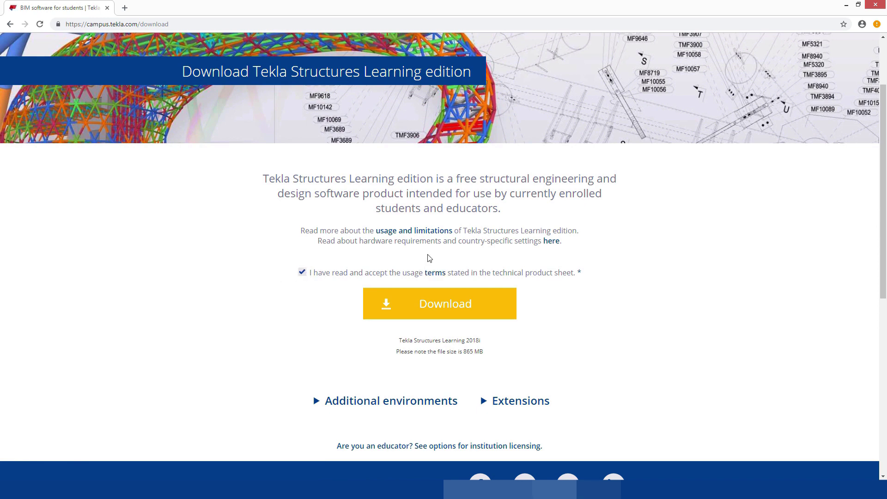
scroll(446, 178, "down", 2)
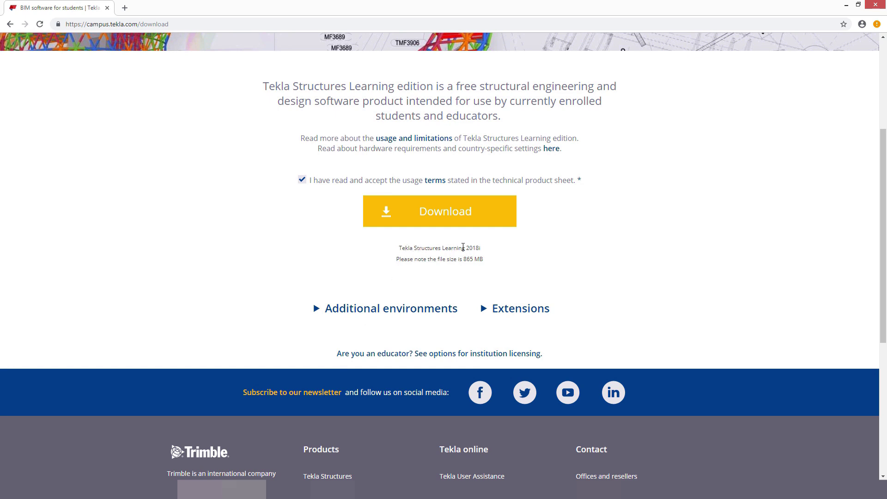
left_click(464, 224)
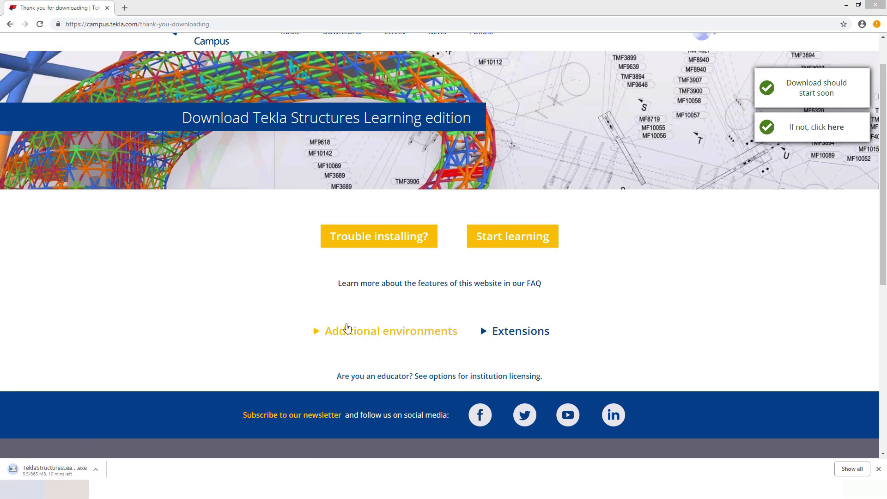
- Download the Australasia and South Africa environment installers from Additional environments
left_click(382, 332)
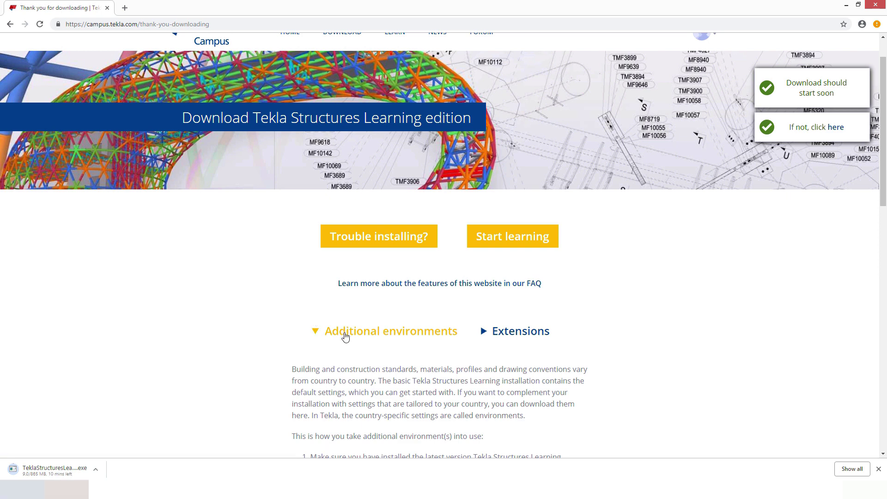
scroll(346, 336, "down", 6)
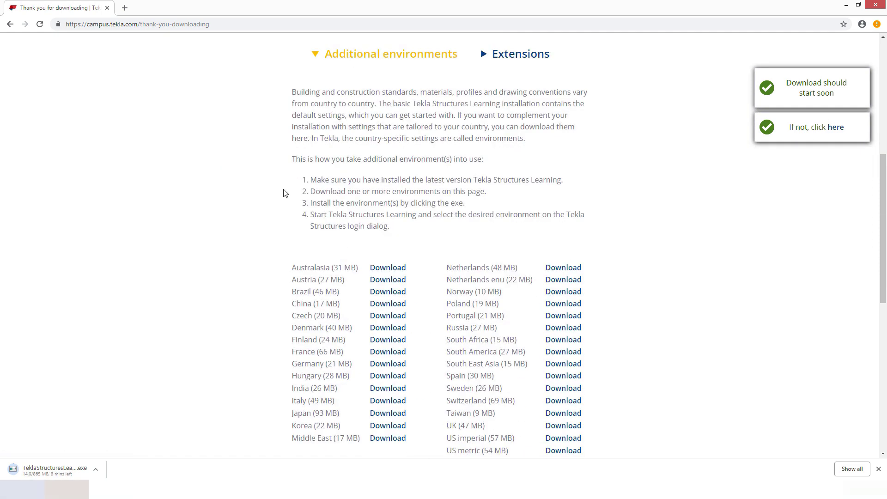
scroll(283, 193, "down", 2)
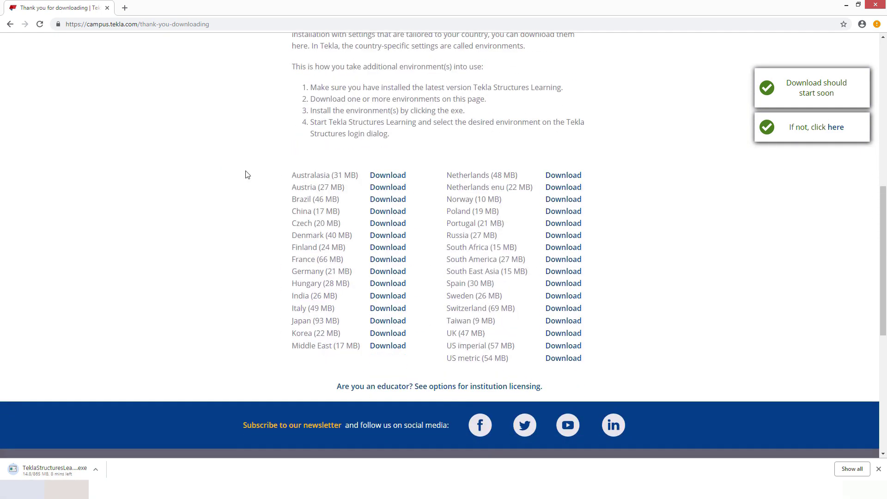
left_click(382, 177)
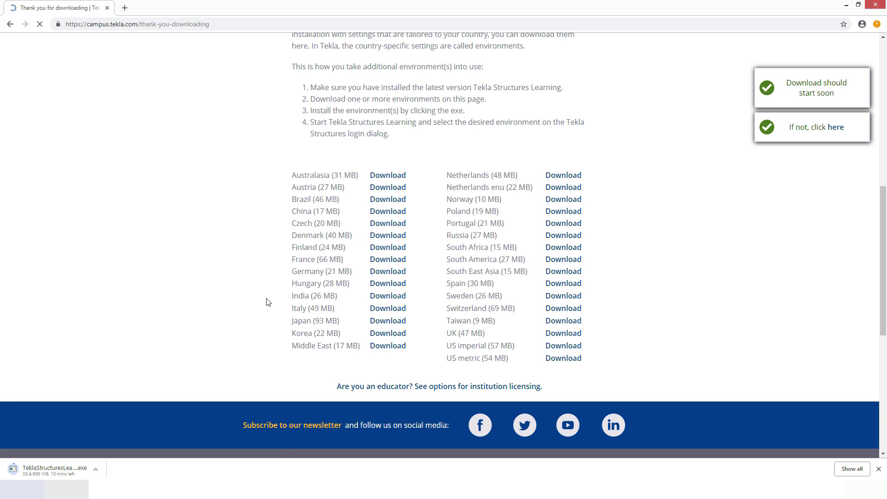
left_click(559, 250)
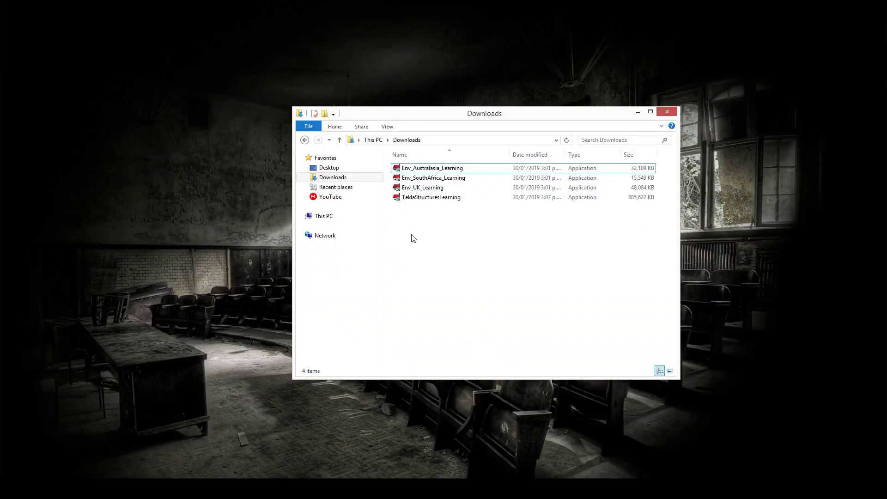
- Run the TeklaStructuresLearning installer in English, install Visual C++, and pass the Welcome page
double_click(440, 198)
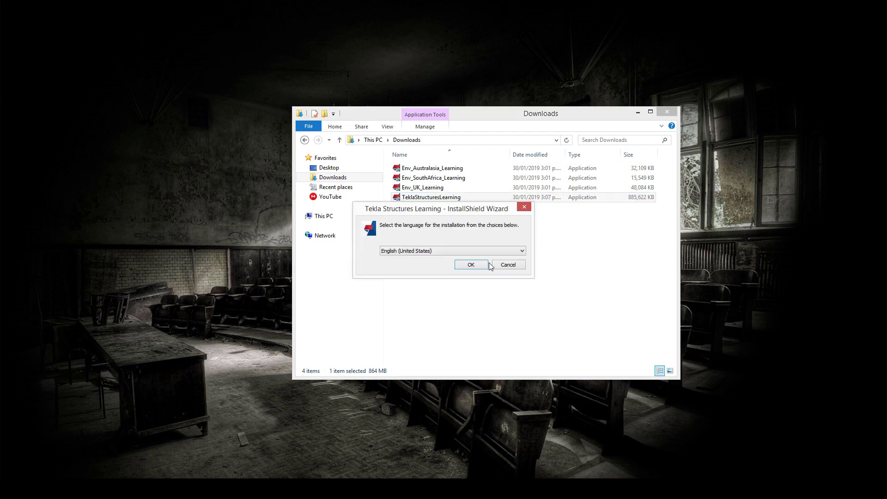
left_click(474, 266)
left_click(486, 314)
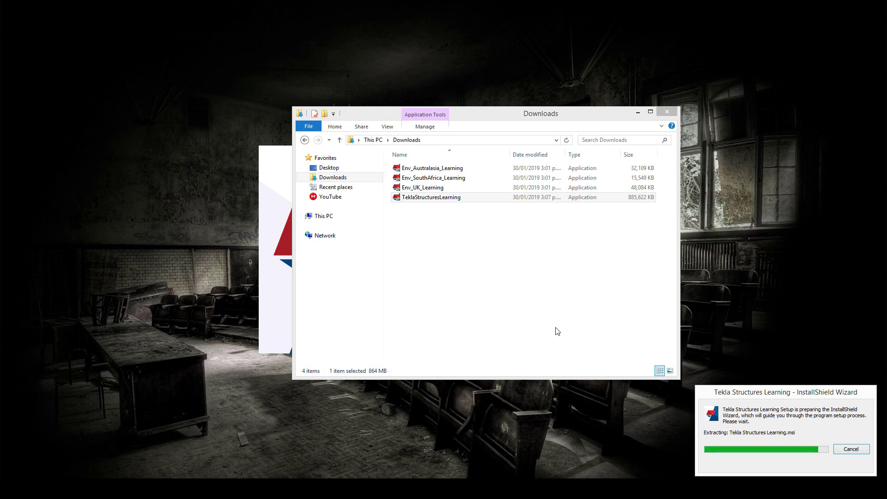
key("Return")
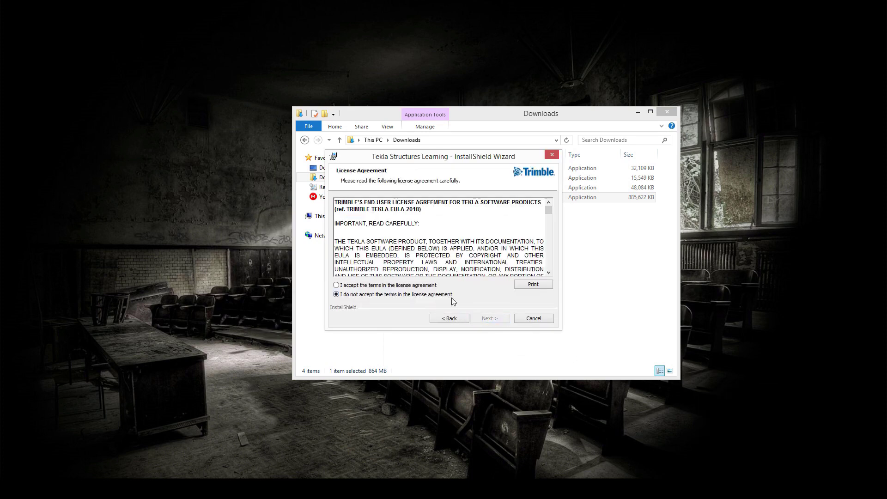
- Accept the licence agreement terms and continue to the Destination Folder page
left_click(429, 286)
left_click(491, 318)
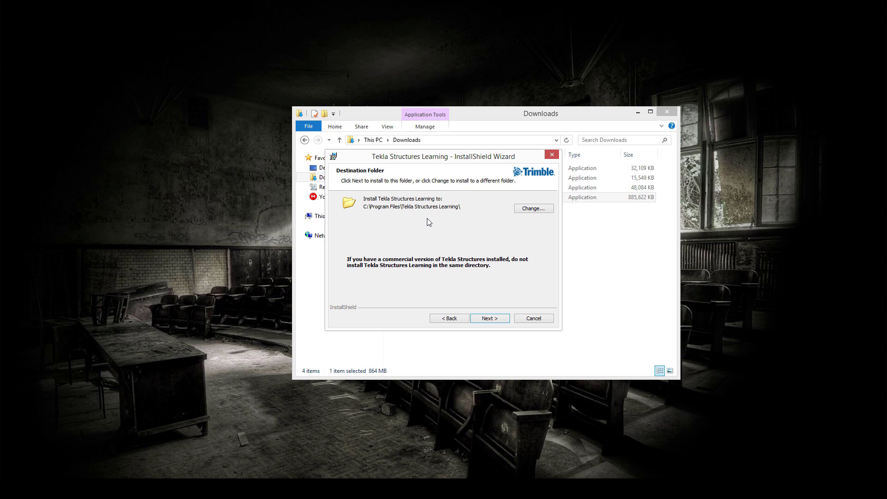
- Change the destination folder to C:\TeklaStructures\ and continue to Ready to Install
left_click(529, 209)
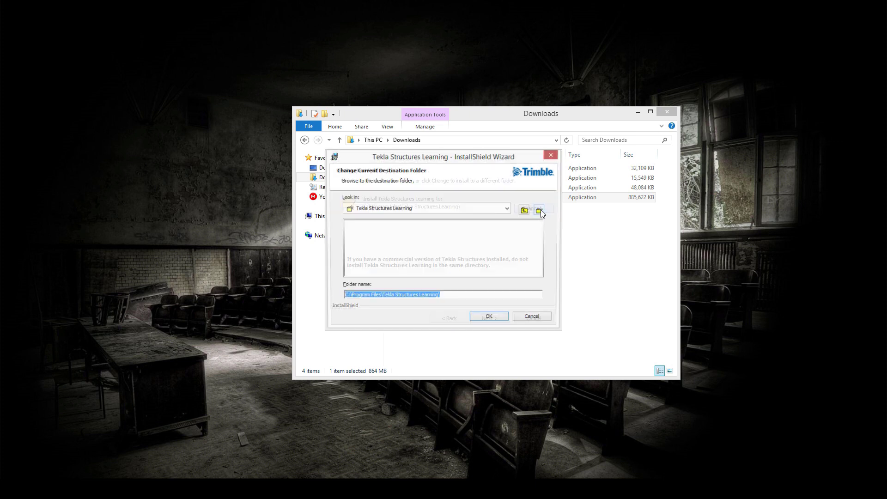
left_click(350, 297)
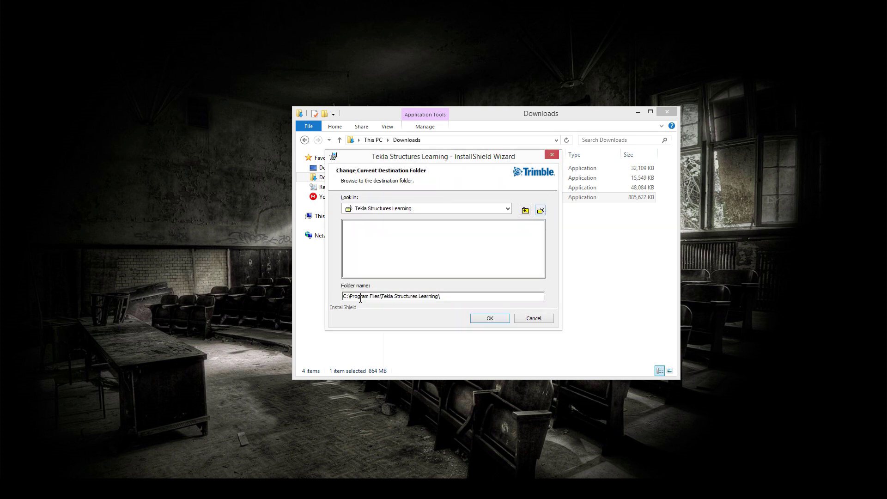
mouse_move(351, 300)
left_mouse_down()
mouse_move(385, 300)
mouse_move(350, 300)
left_mouse_up()
key("BackSpace")
left_click(366, 296)
key("BackSpace")
left_click_drag(386, 296, 406, 300)
key("BackSpace")
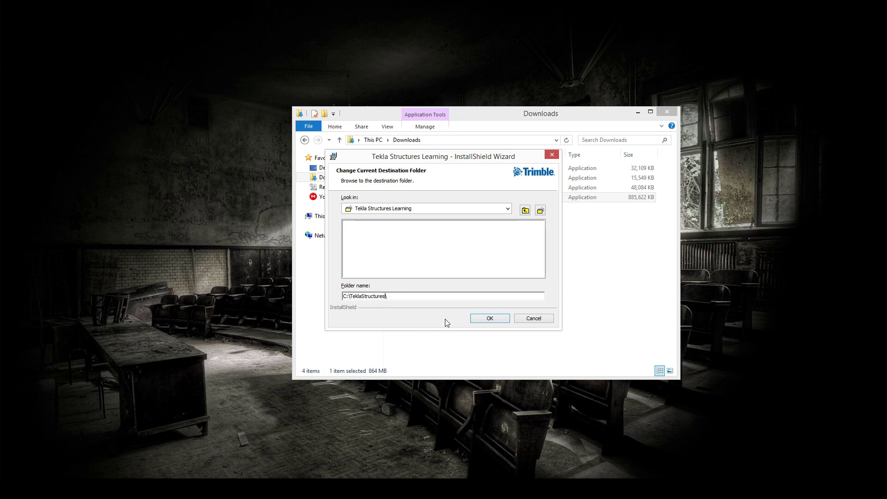
left_click(482, 318)
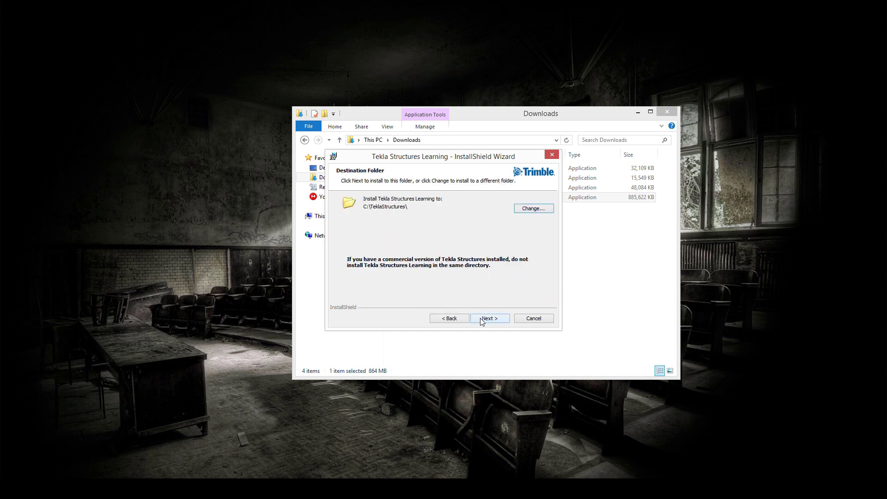
left_click(482, 319)
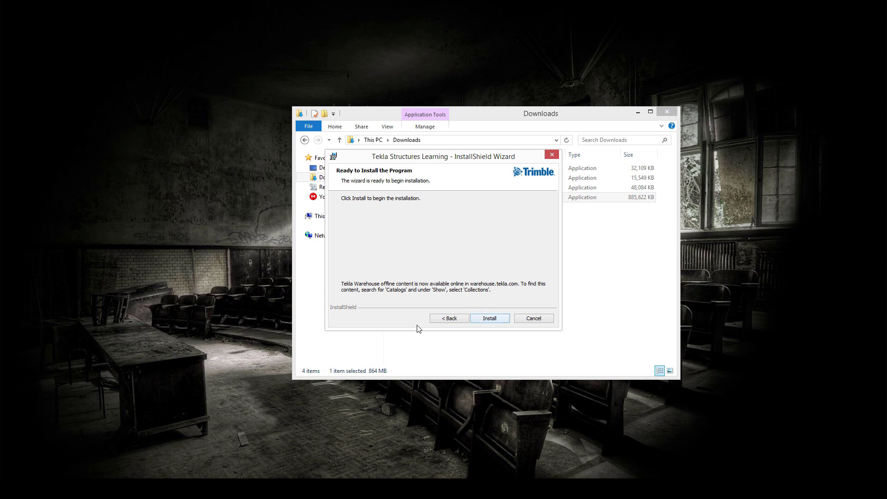
- Recheck the folder, install Tekla Structures Learning, and finish the wizard
left_click(444, 322)
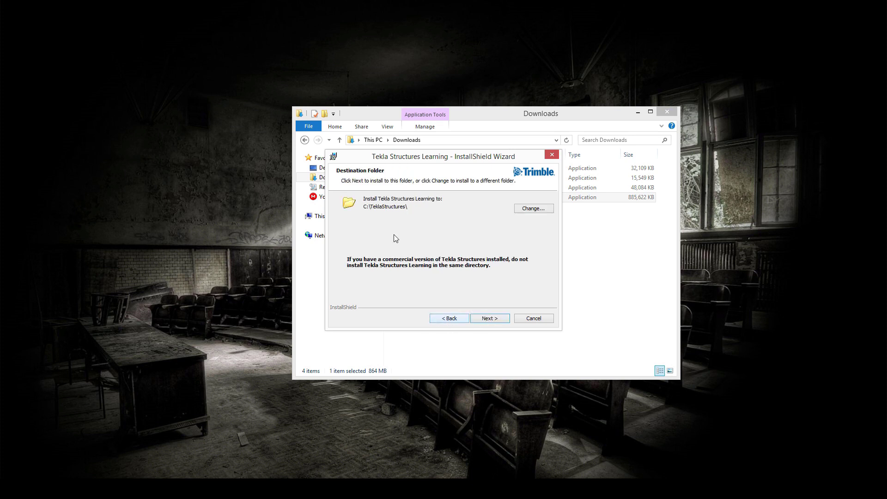
left_click(490, 319)
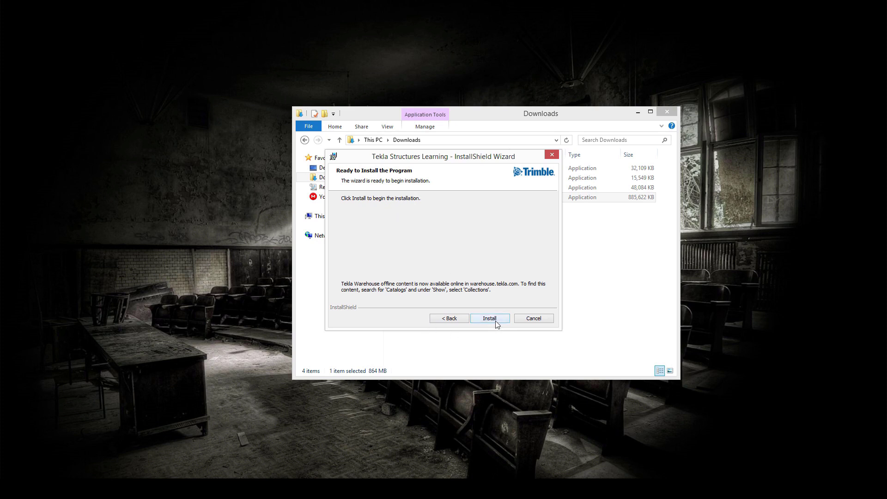
left_click(494, 320)
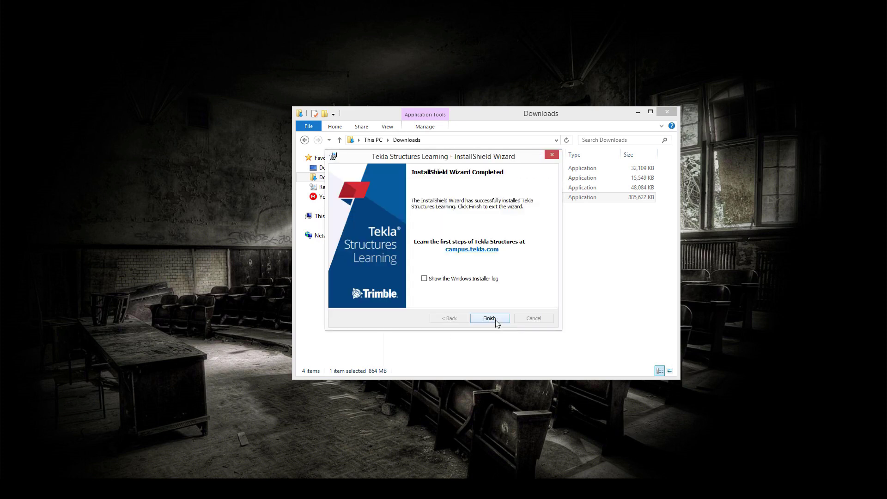
left_click(490, 319)
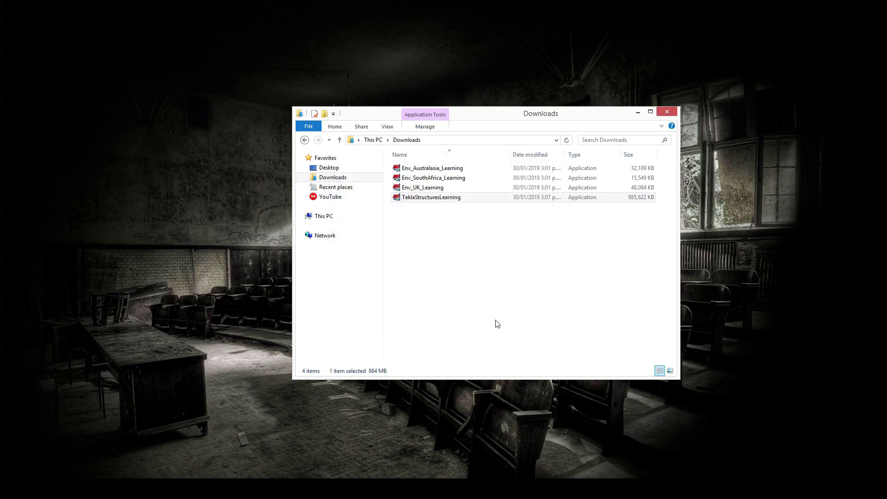
left_click(498, 324)
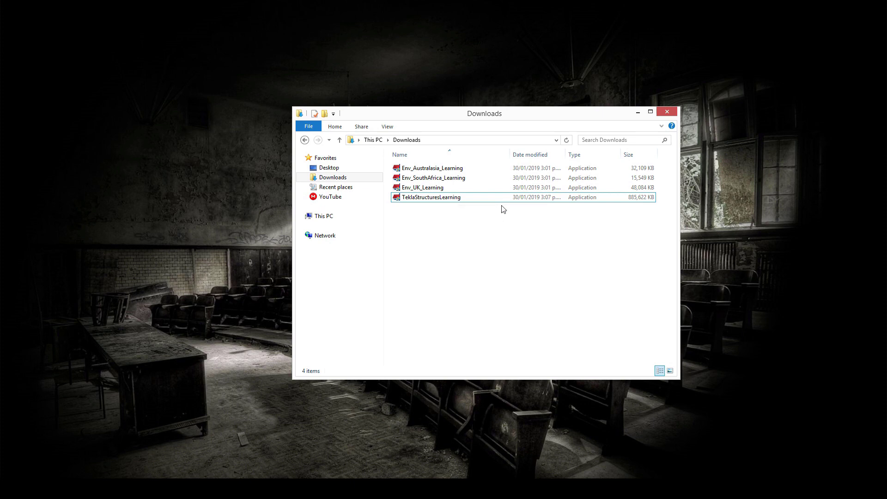
- Run Env_Australasia_Learning and install the Australasia environment to the default folder
double_click(448, 174)
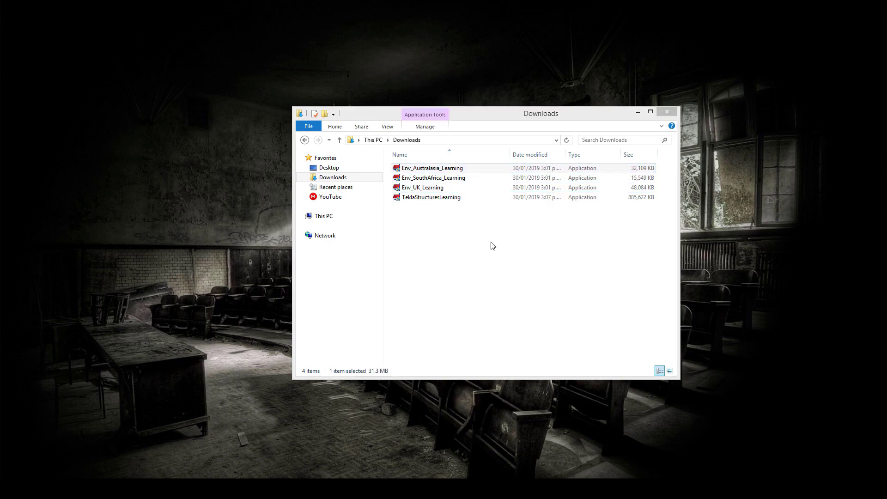
left_click(491, 318)
left_click(491, 319)
left_click(490, 318)
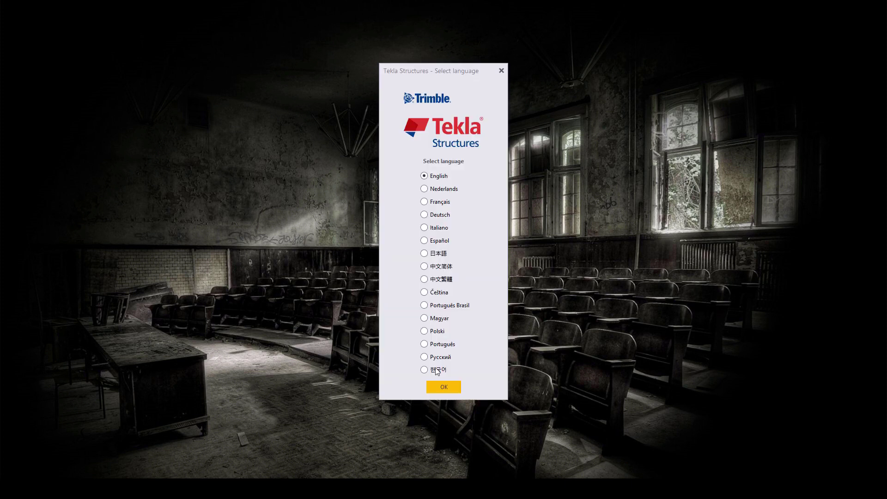
- Confirm English as the language and enter the Trimble account e-mail and password
left_click(437, 388)
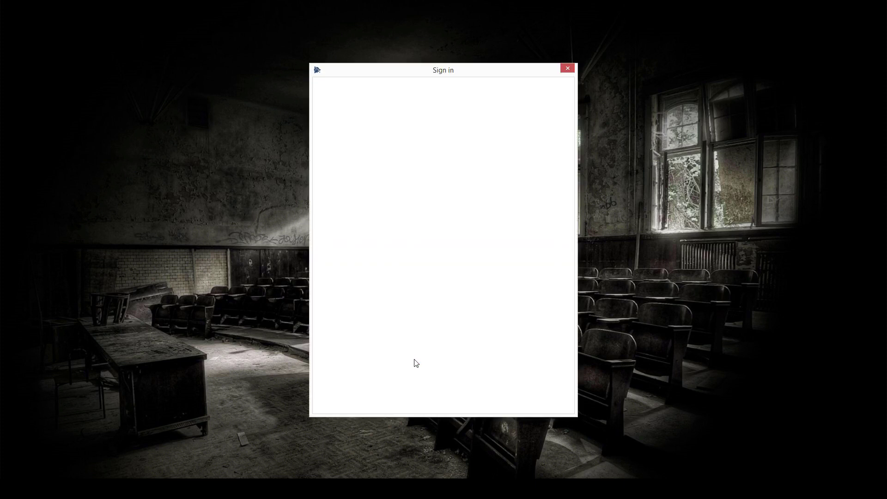
type("user@tekla")
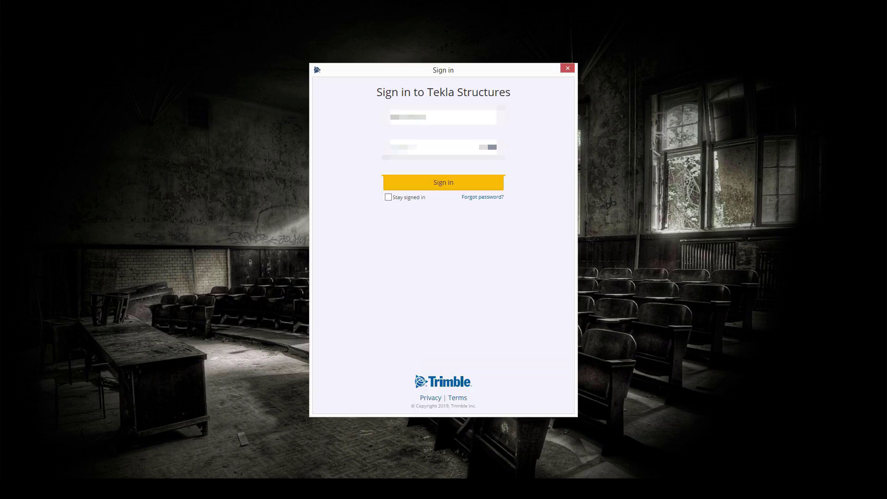
type(".com")
key("Tab")
type("**********")
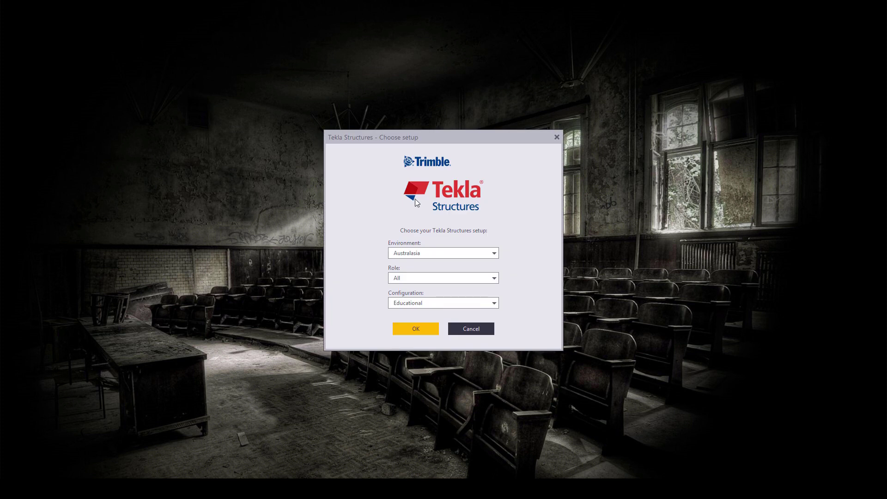
- Switch the environment to South Africa, keeping role All and configuration Educational
left_click(483, 253)
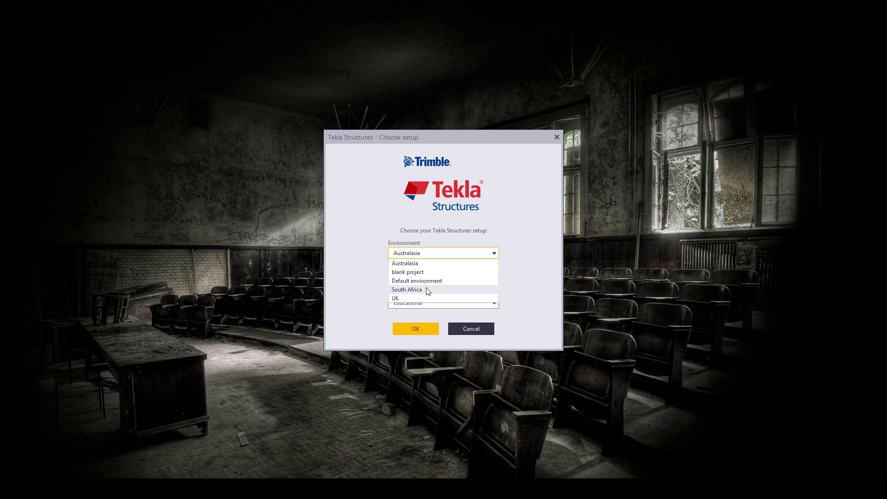
left_click(407, 290)
left_click(426, 279)
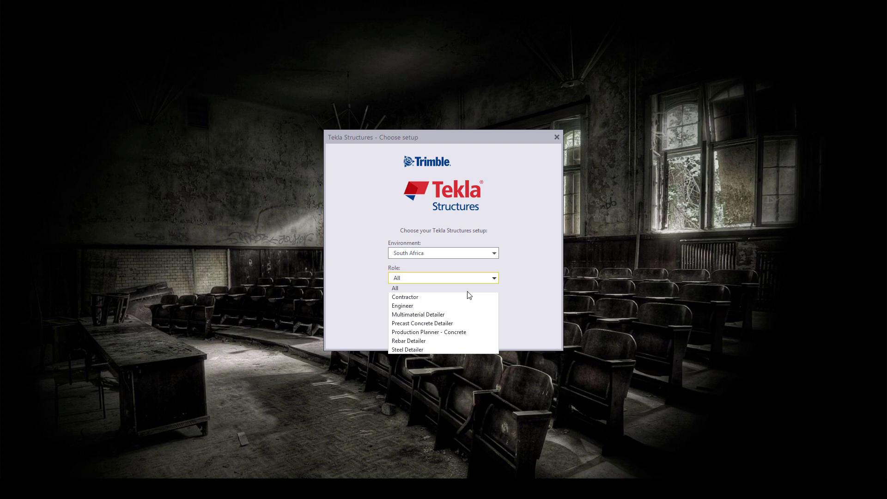
left_click(422, 292)
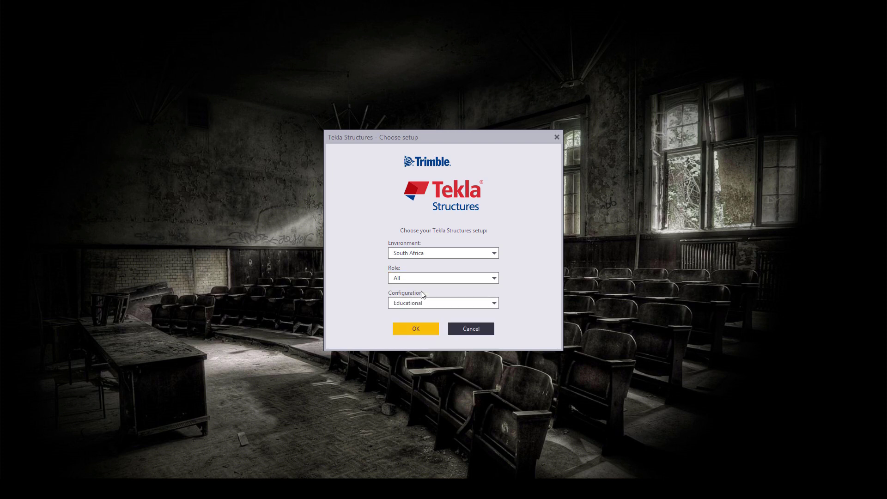
left_click(416, 303)
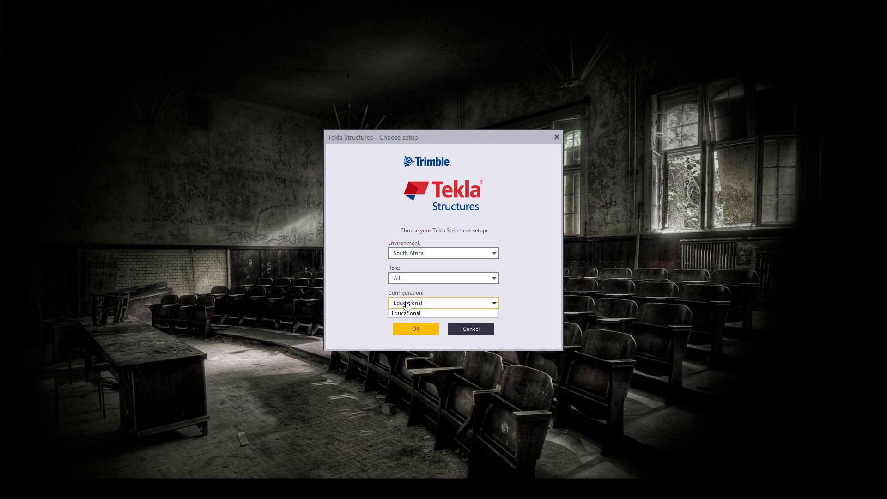